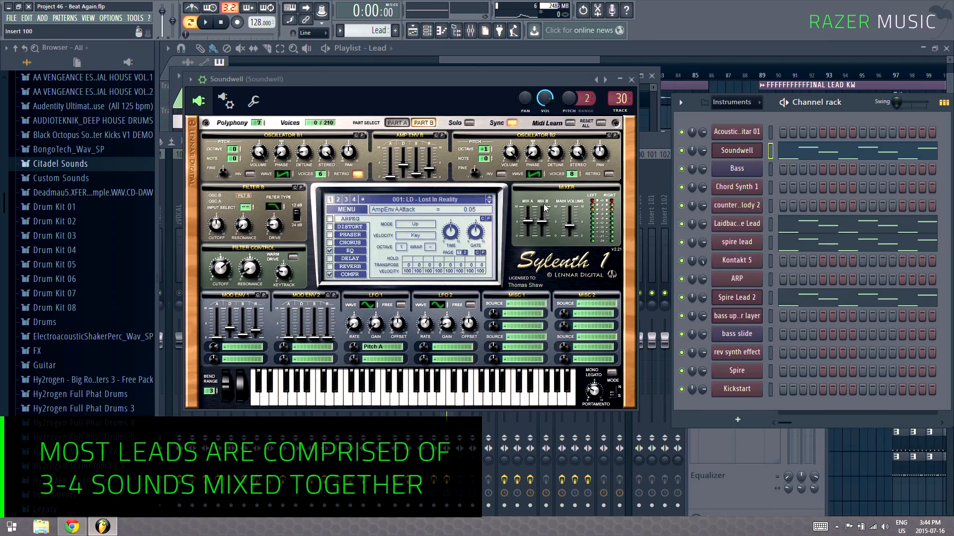
# Step: Audition the Soundwell lead on its own with its piano roll notes and Sylenth1 settings side by side
pyautogui.moveTo(489, 84); pyautogui.dragTo(366, 84)
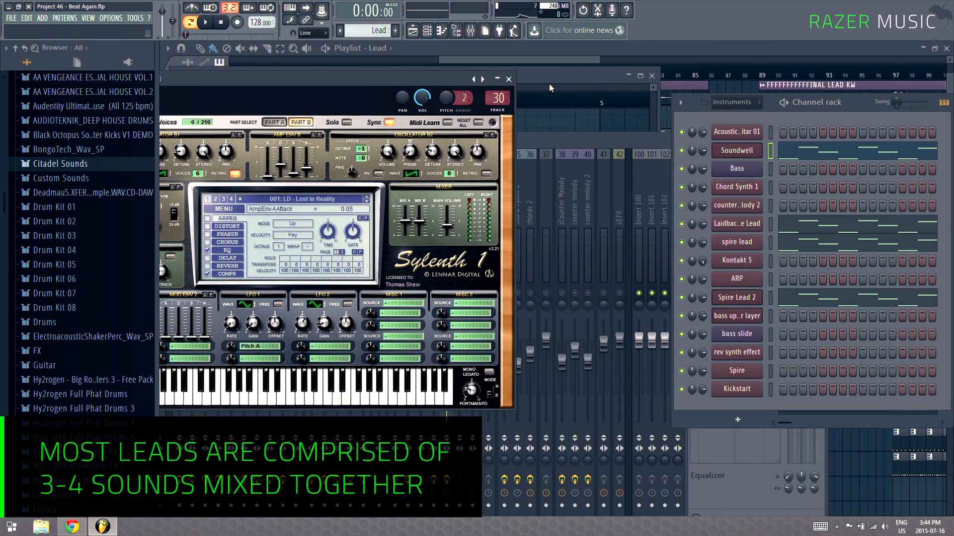
pyautogui.moveTo(548, 81); pyautogui.dragTo(588, 84)
pyautogui.click(797, 121)
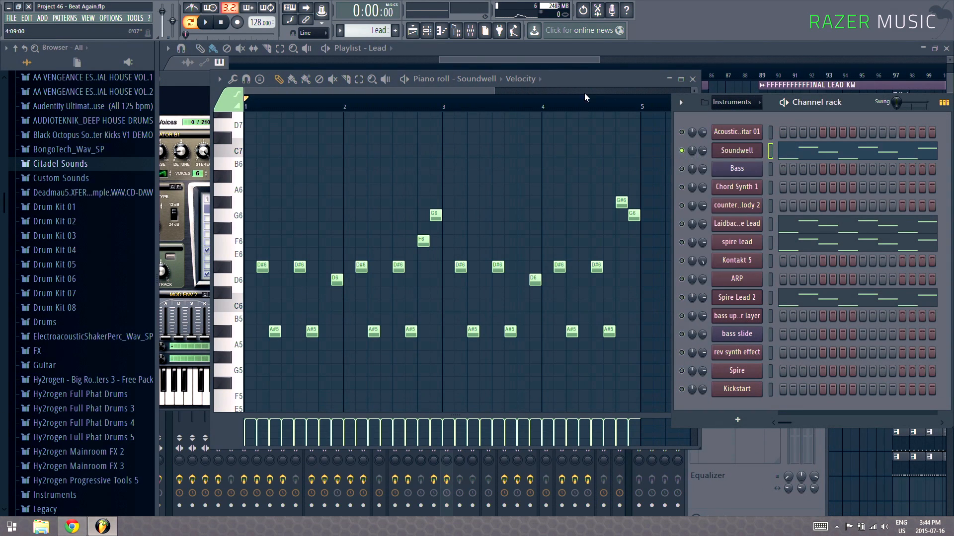
pyautogui.moveTo(584, 80); pyautogui.dragTo(658, 87)
pyautogui.press('space')
pyautogui.moveTo(228, 82); pyautogui.dragTo(644, 101)
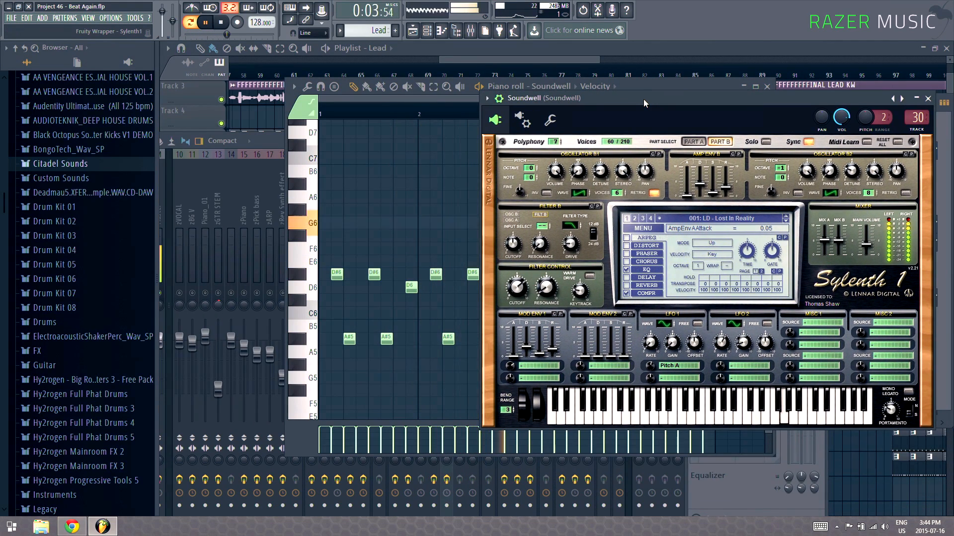
pyautogui.press('space')
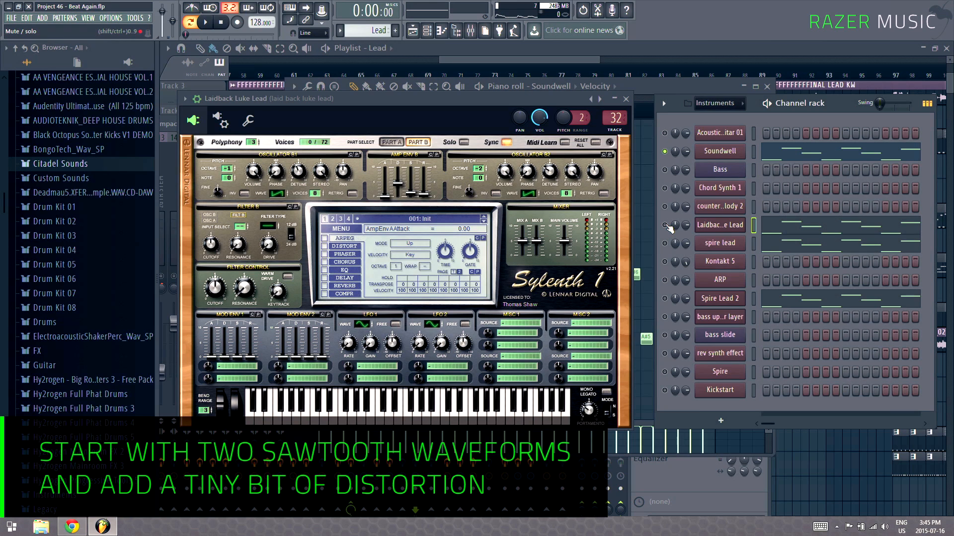
# Step: Solo and play the Laidback Luke Lead with its synth's Part A shown, and switch the Soundwell channel back on
pyautogui.rightClick(667, 226)
pyautogui.click(687, 232)
pyautogui.press('space')
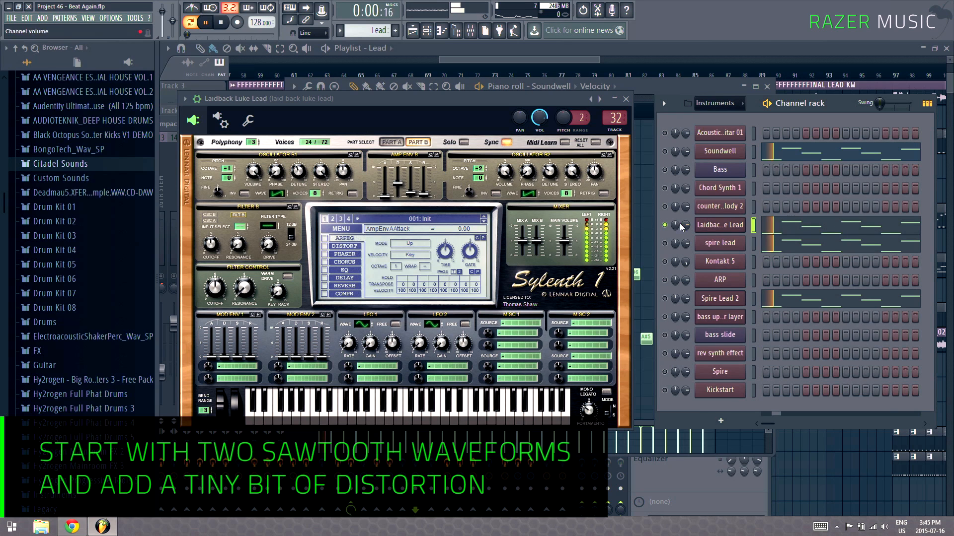
pyautogui.moveTo(320, 105); pyautogui.dragTo(351, 109)
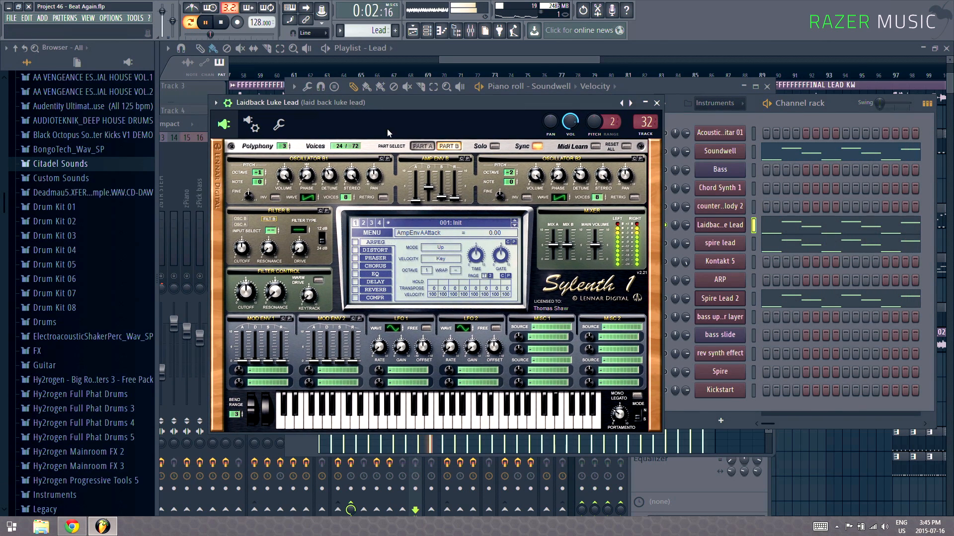
pyautogui.click(422, 146)
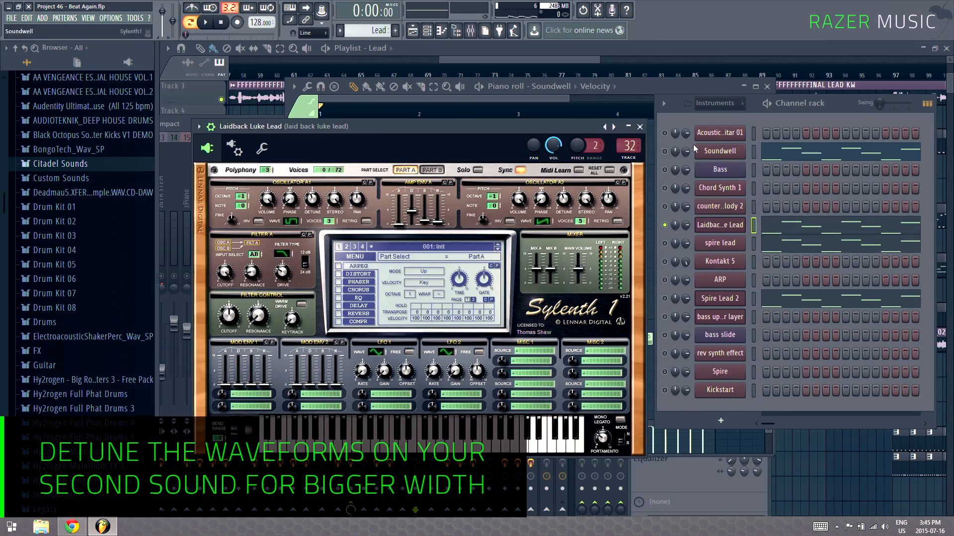
pyautogui.click(665, 151)
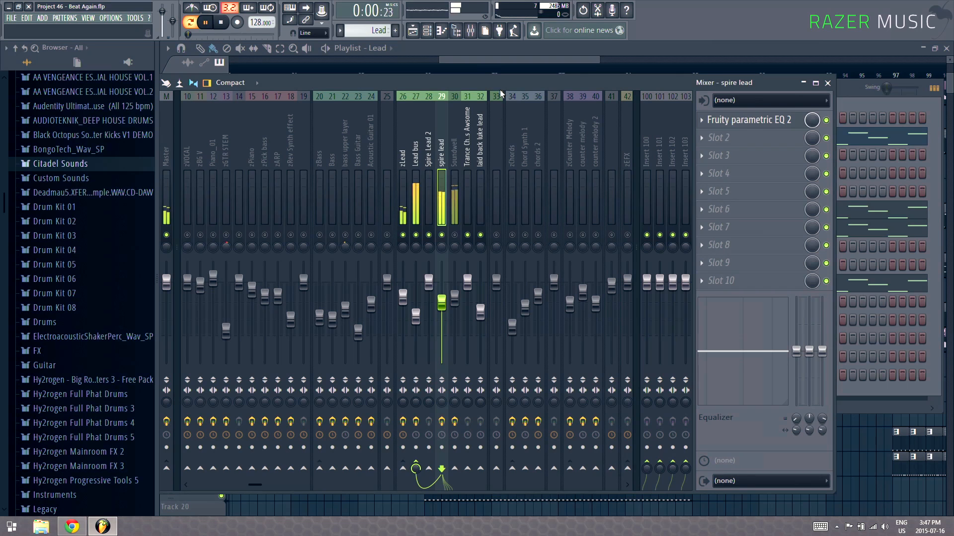
# Step: Inspect the spire lead's synth settings and mixer track, and return to the channel rack to play the layered leads
pyautogui.click(846, 97)
pyautogui.click(726, 226)
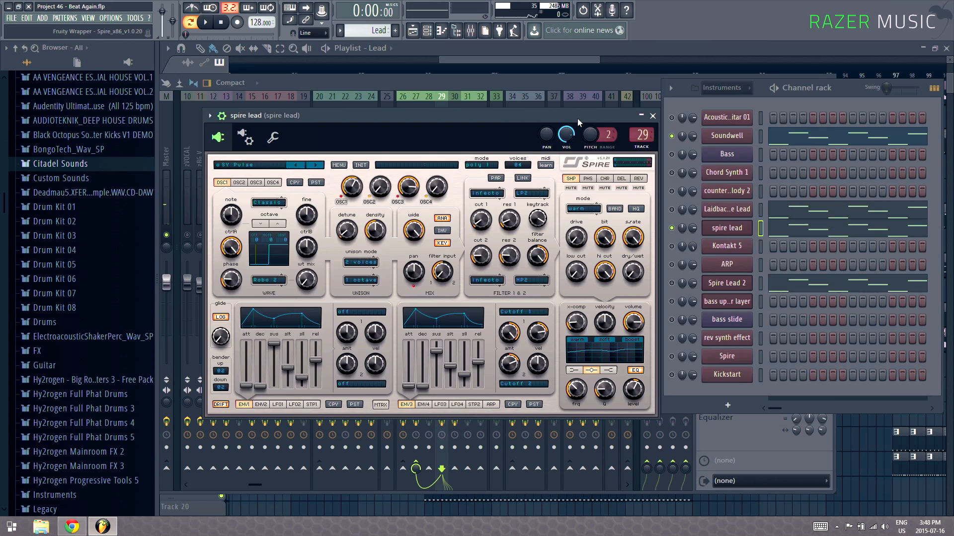
pyautogui.press('F9')
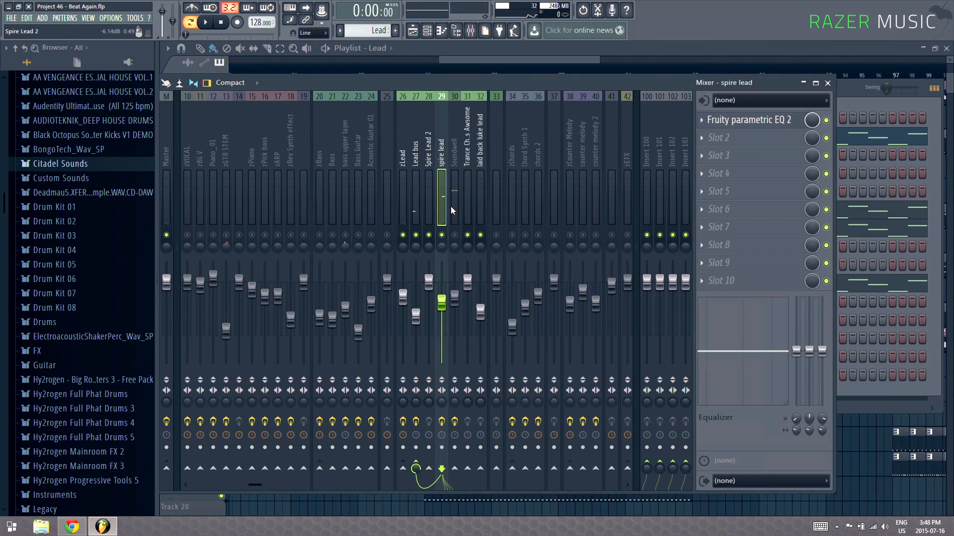
pyautogui.click(834, 101)
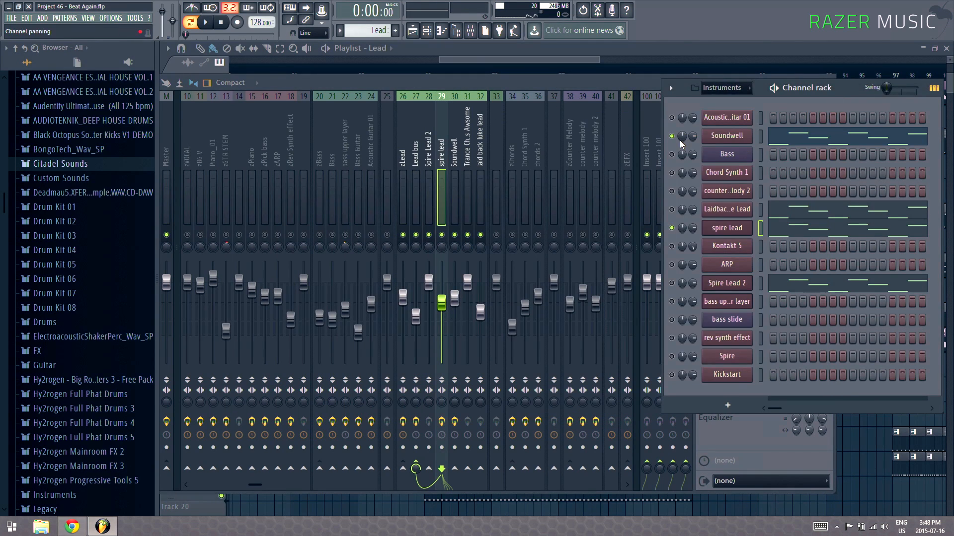
pyautogui.press('space')
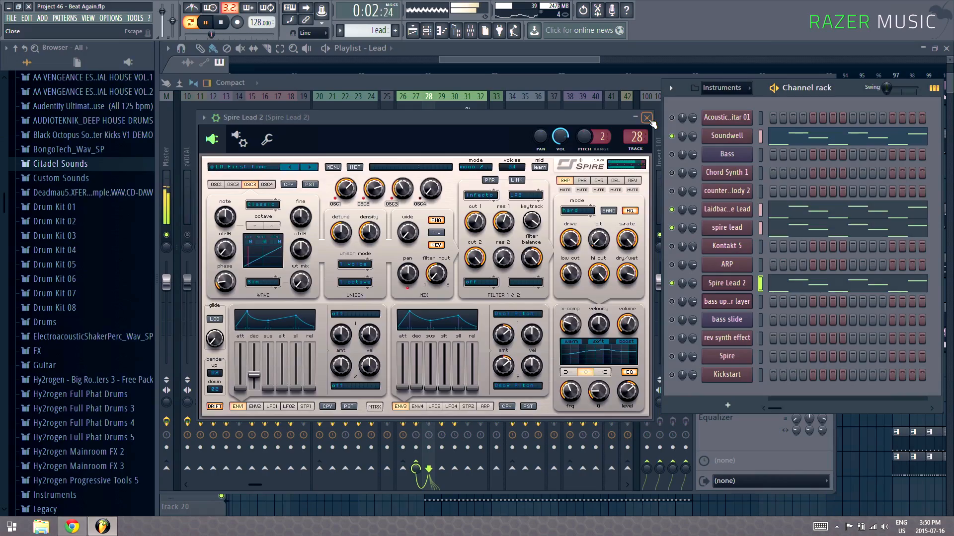
# Step: Bring up the mixer during playback and select the laid back luke lead track
pyautogui.press('F9')
pyautogui.click(591, 88)
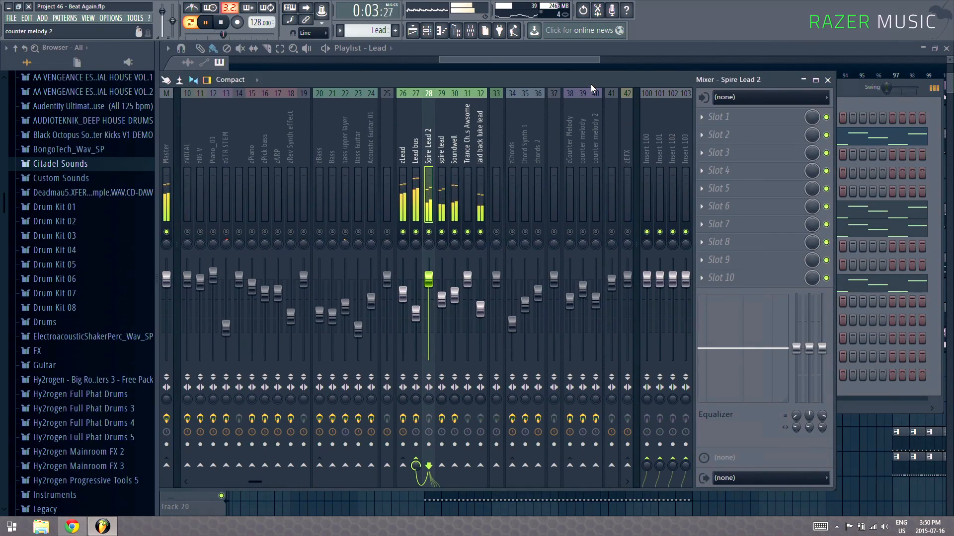
pyautogui.click(480, 156)
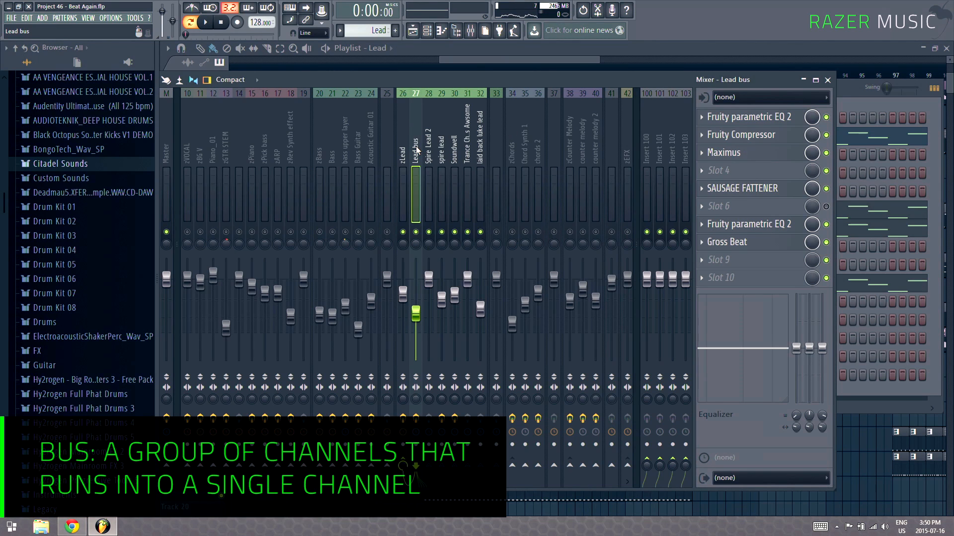
# Step: Compare the effect chains of the zLead, Lead bus and spire lead mixer tracks, and stop playback
pyautogui.click(406, 148)
pyautogui.click(414, 147)
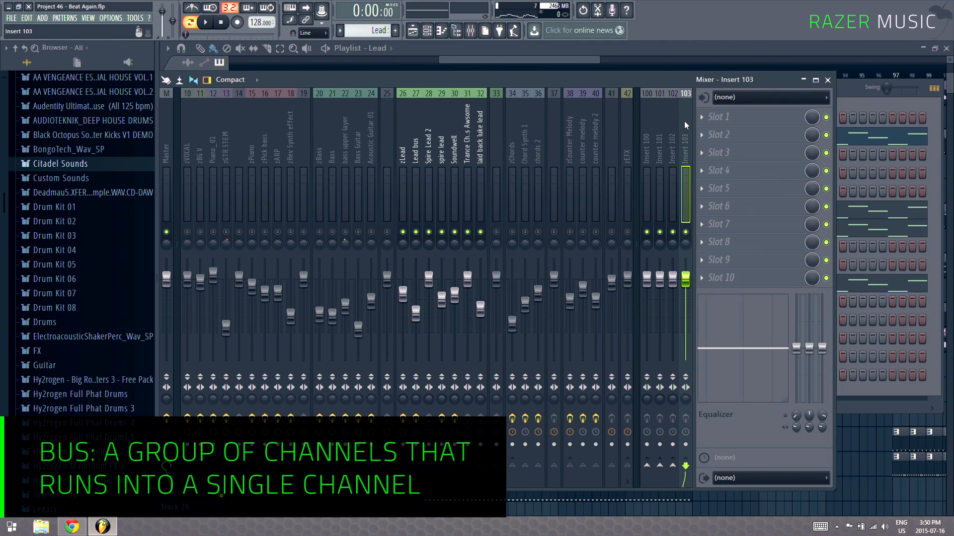
pyautogui.click(442, 158)
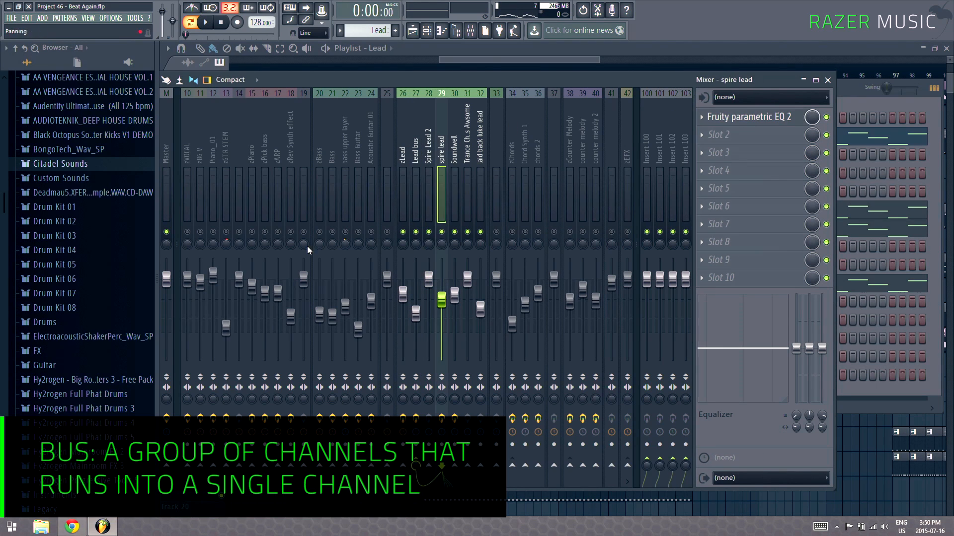
pyautogui.click(415, 148)
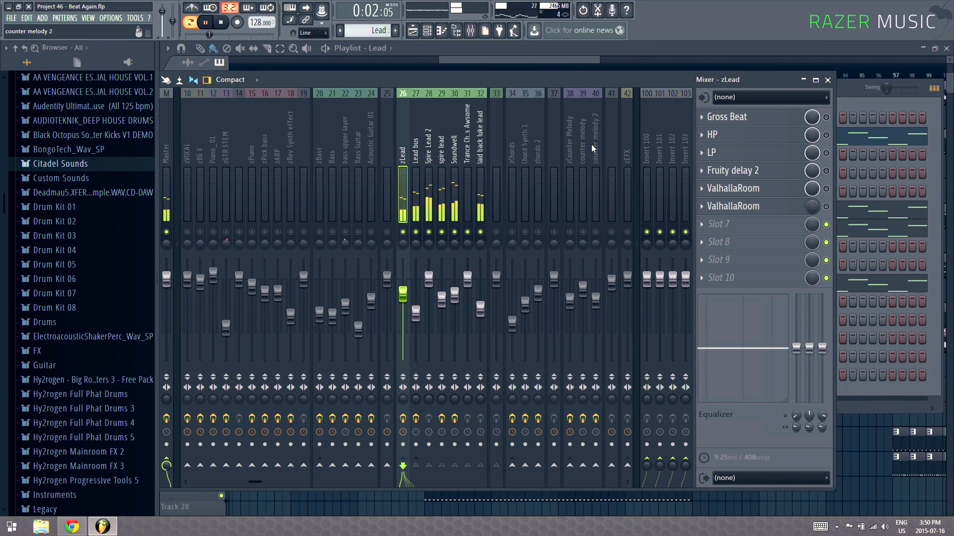
pyautogui.press('space')
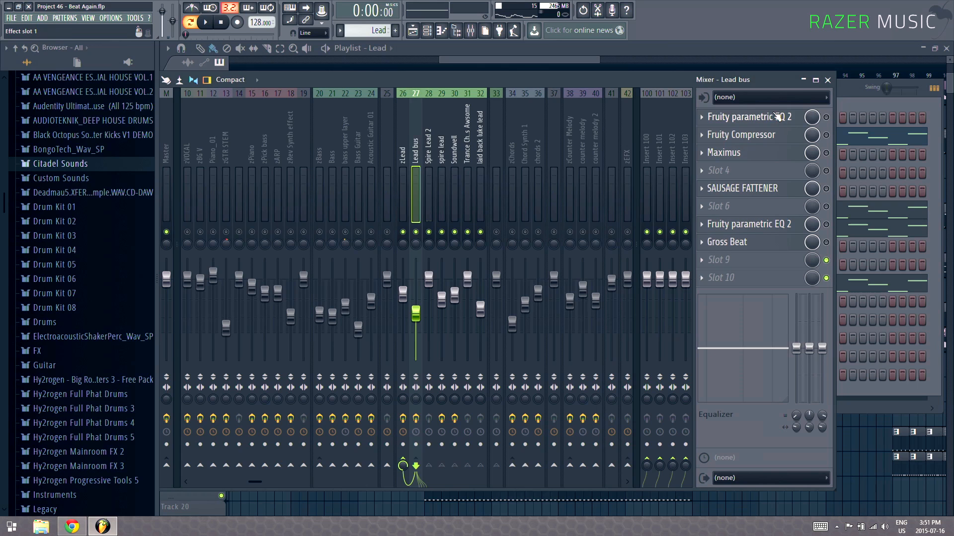
# Step: Enable the first Fruity parametric EQ 2 on the Lead bus, and move the Fruity Compressor window to the middle of the mixer
pyautogui.click(777, 118)
pyautogui.click(829, 117)
pyautogui.click(745, 117)
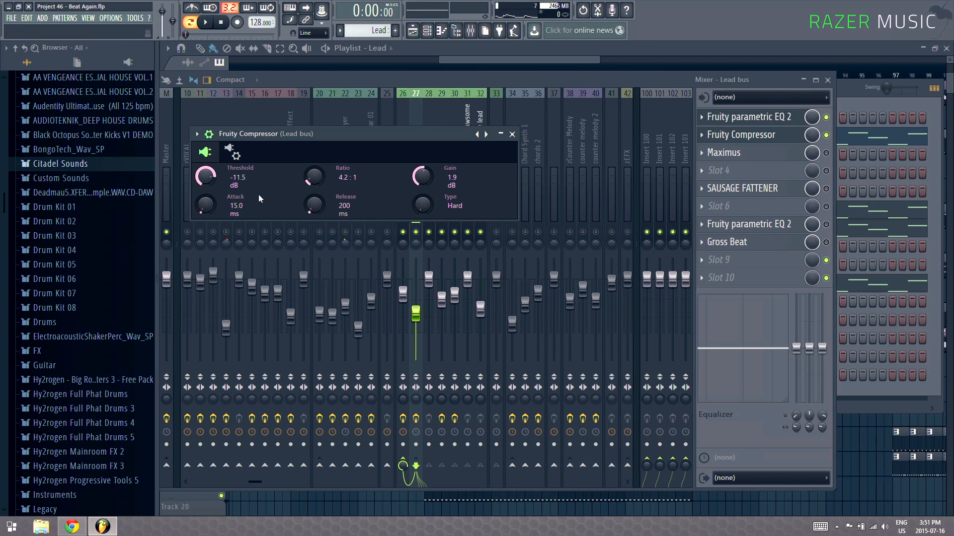
pyautogui.moveTo(386, 132); pyautogui.dragTo(356, 263)
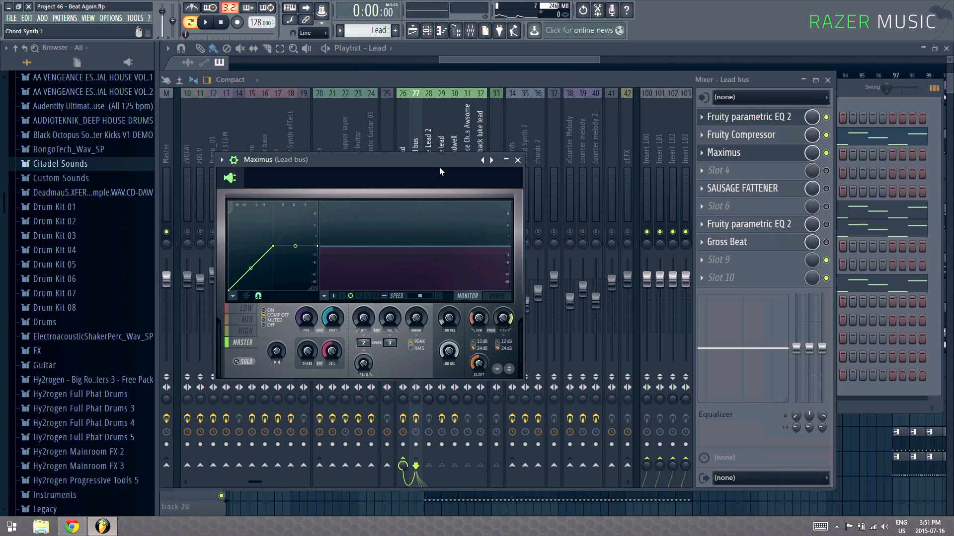
# Step: Review the low, mid, high and master band settings of Maximus on the Lead bus and open its plugin options
pyautogui.moveTo(439, 167); pyautogui.dragTo(501, 112)
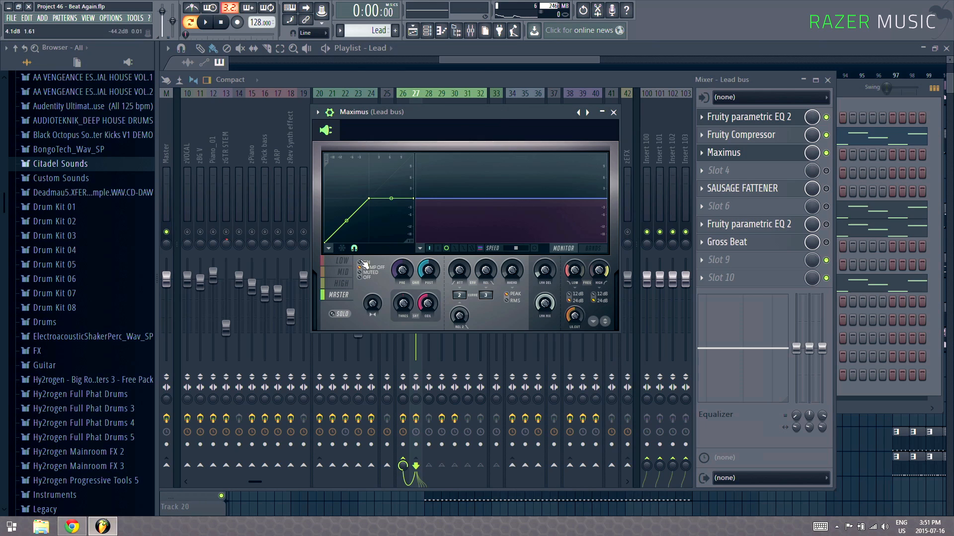
pyautogui.click(348, 272)
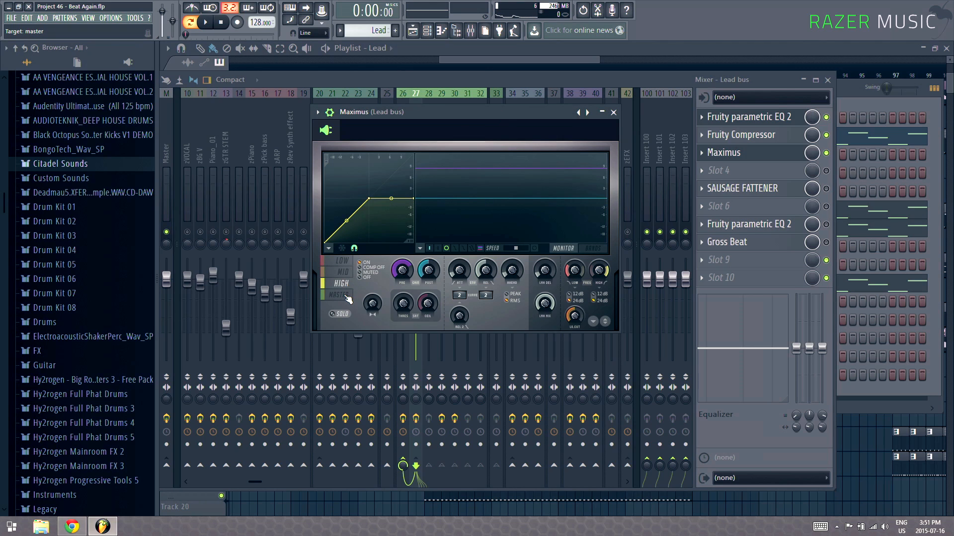
pyautogui.click(343, 296)
pyautogui.click(347, 274)
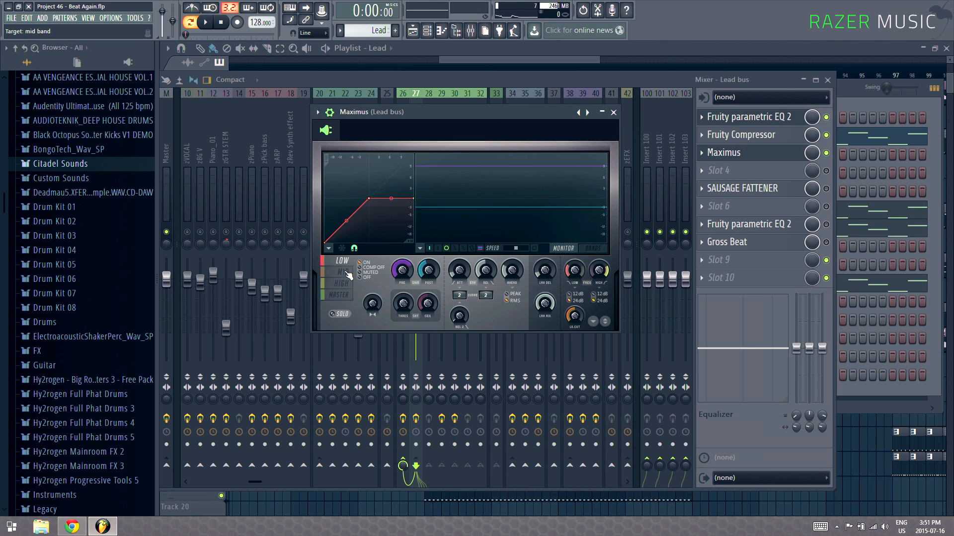
pyautogui.click(349, 274)
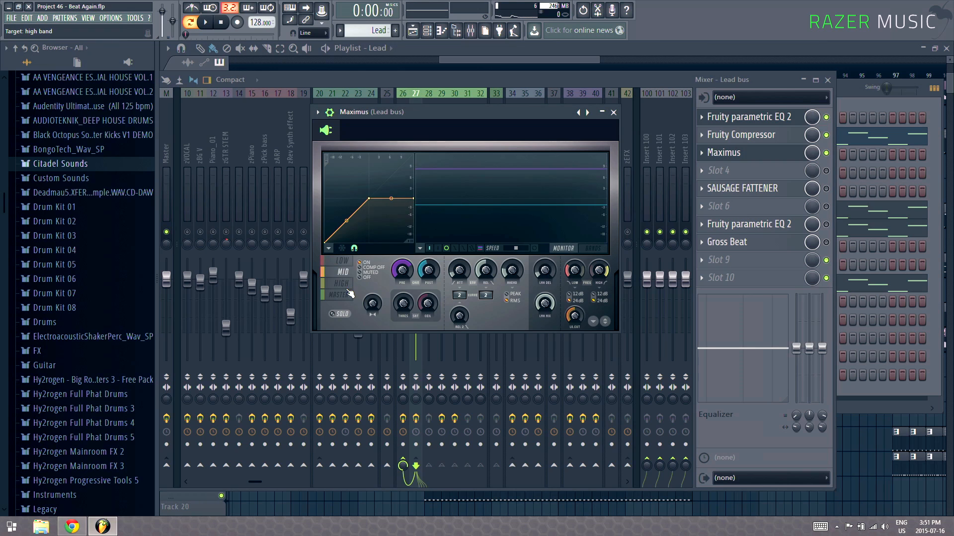
pyautogui.click(317, 112)
pyautogui.moveTo(377, 142)
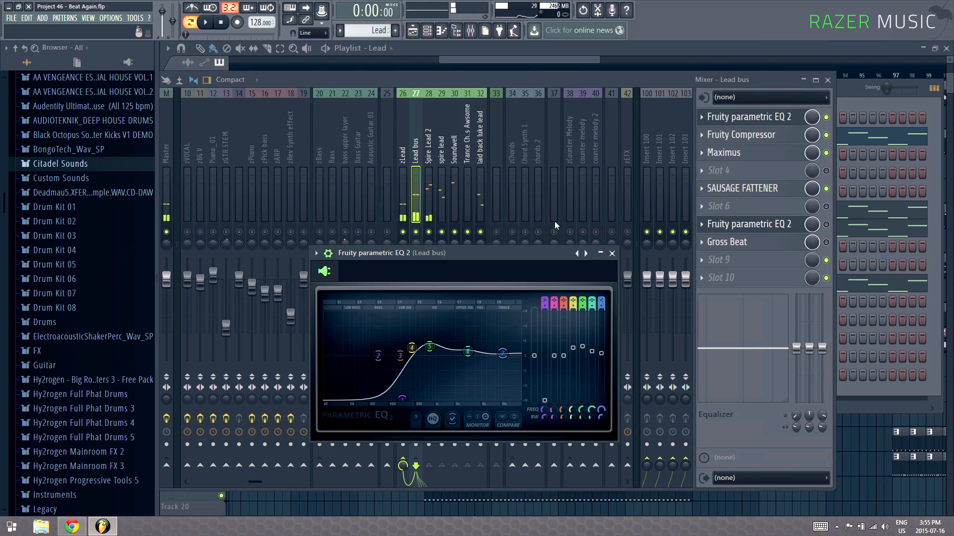
# Step: Move the Lead bus's Fruity parametric EQ 2 window clear of the mixer faders and stop playback
pyautogui.moveTo(533, 249); pyautogui.dragTo(618, 150)
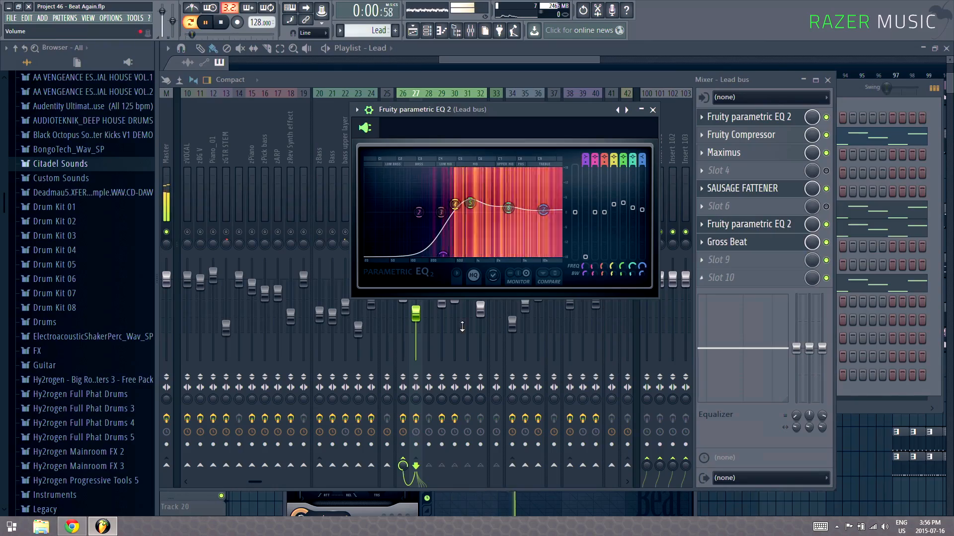
pyautogui.press('space')
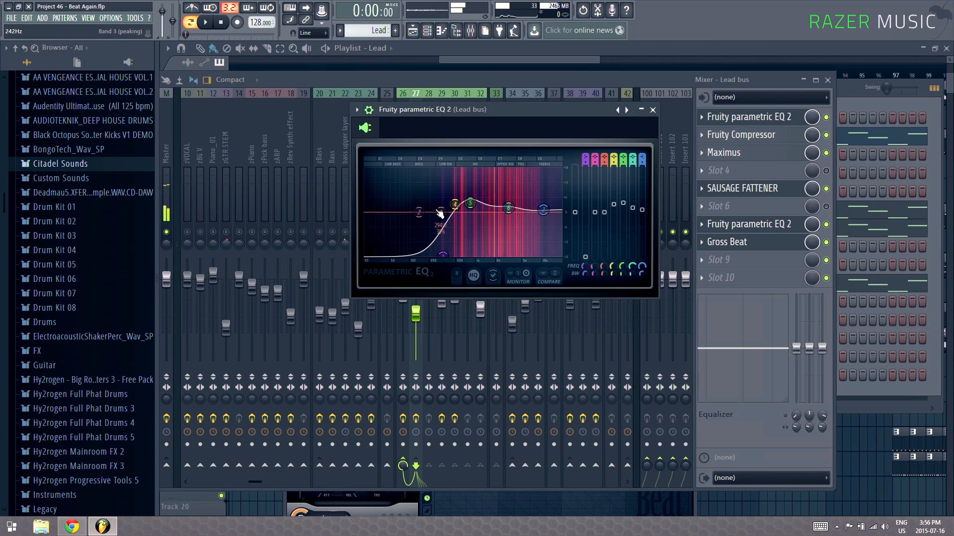